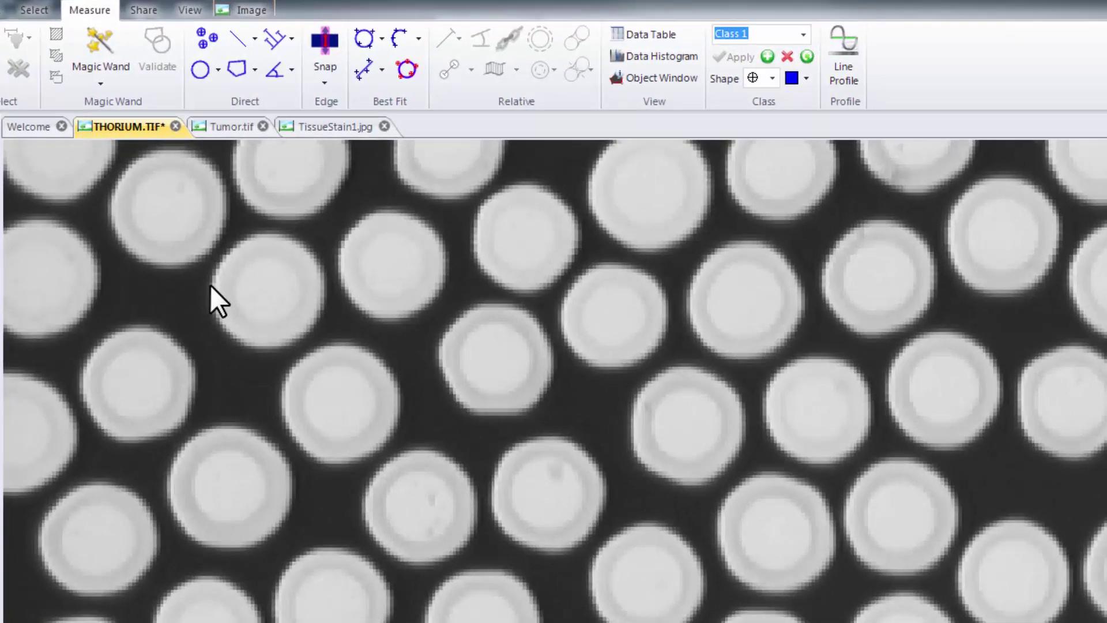
- Outline the upper-right particle with the Magic Wand and show its range settings (Mono Range 30)
left_click(95, 45)
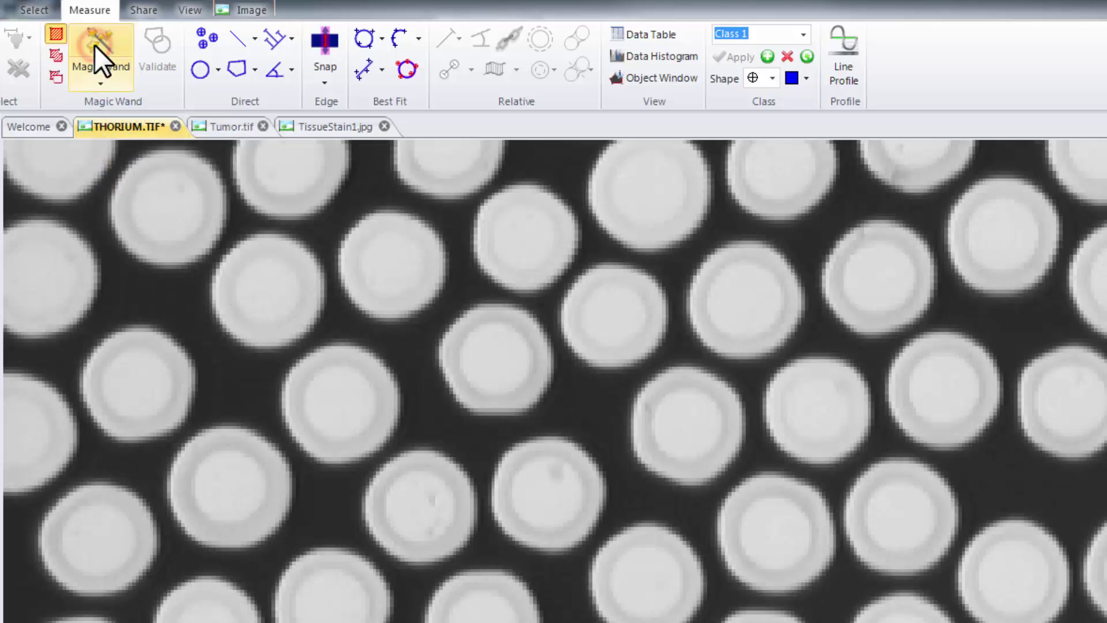
left_click(744, 307)
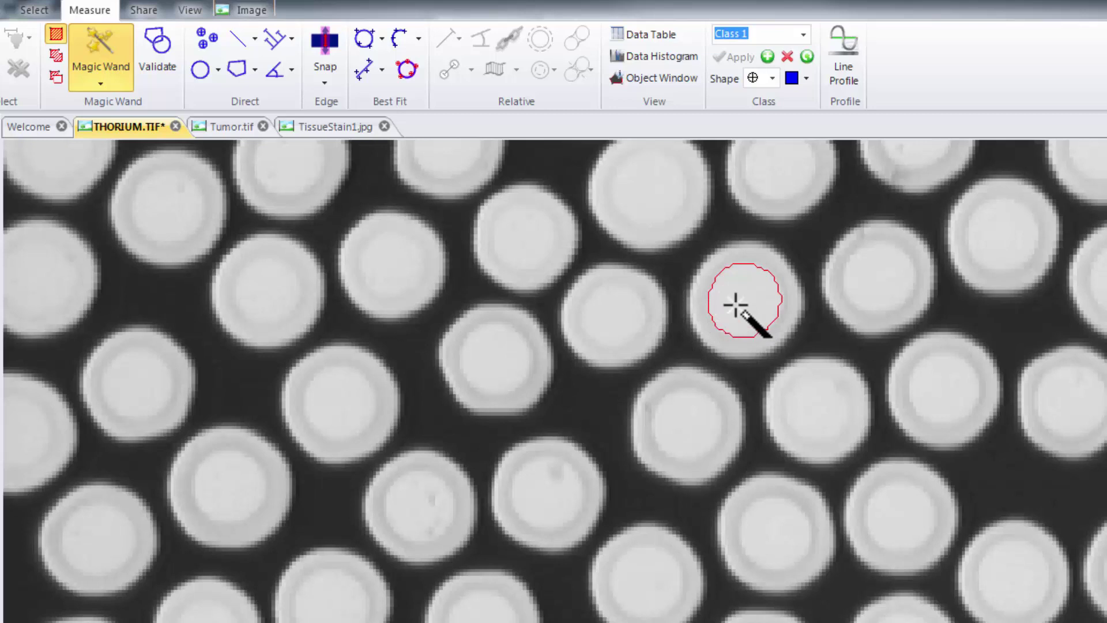
left_click(123, 80)
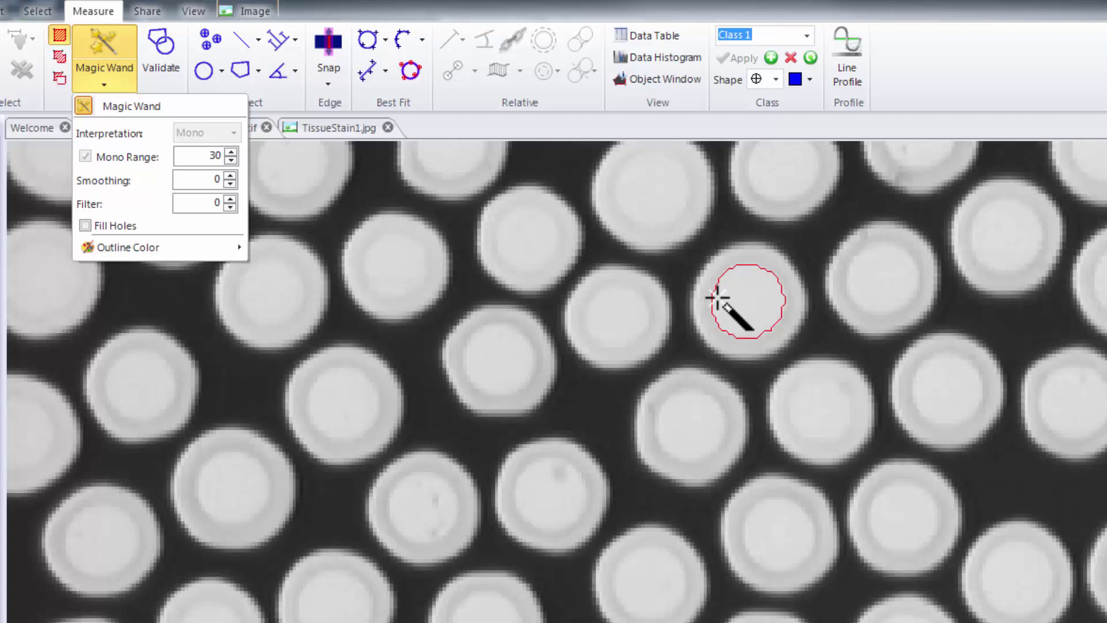
- Try single Magic Wand outlines on the upper-right, neighbouring and lower particles
left_click(705, 301)
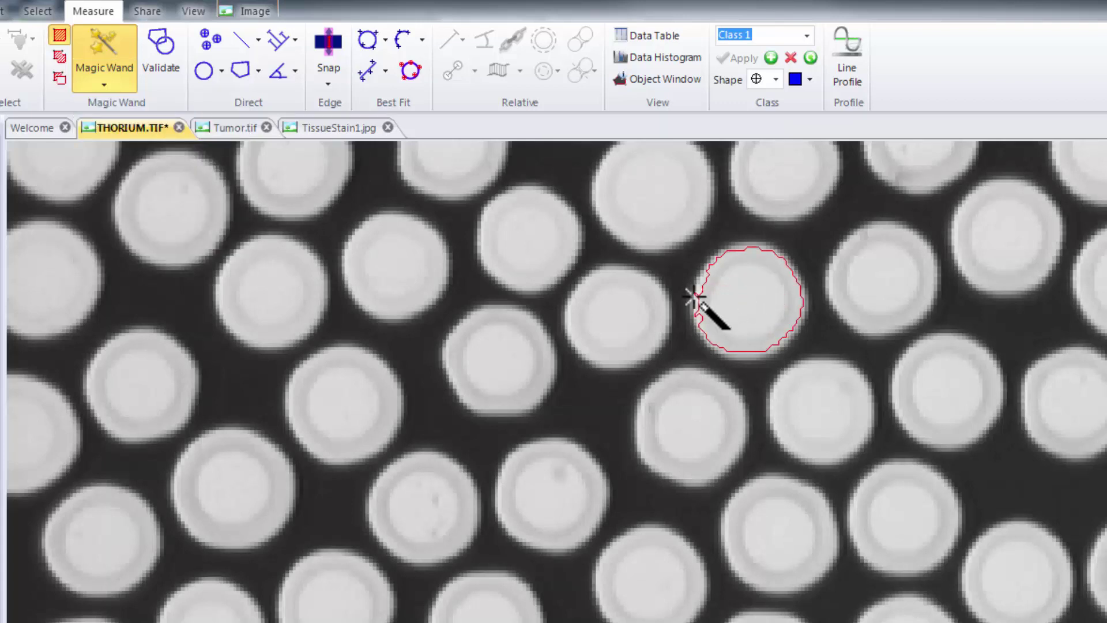
left_click(613, 319)
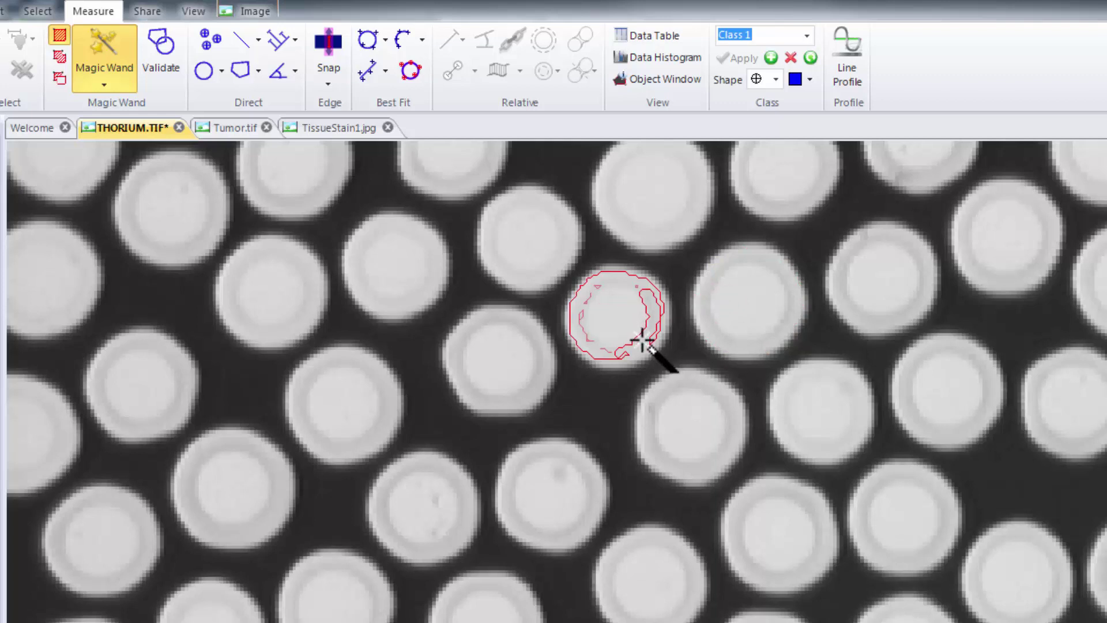
left_click(747, 311)
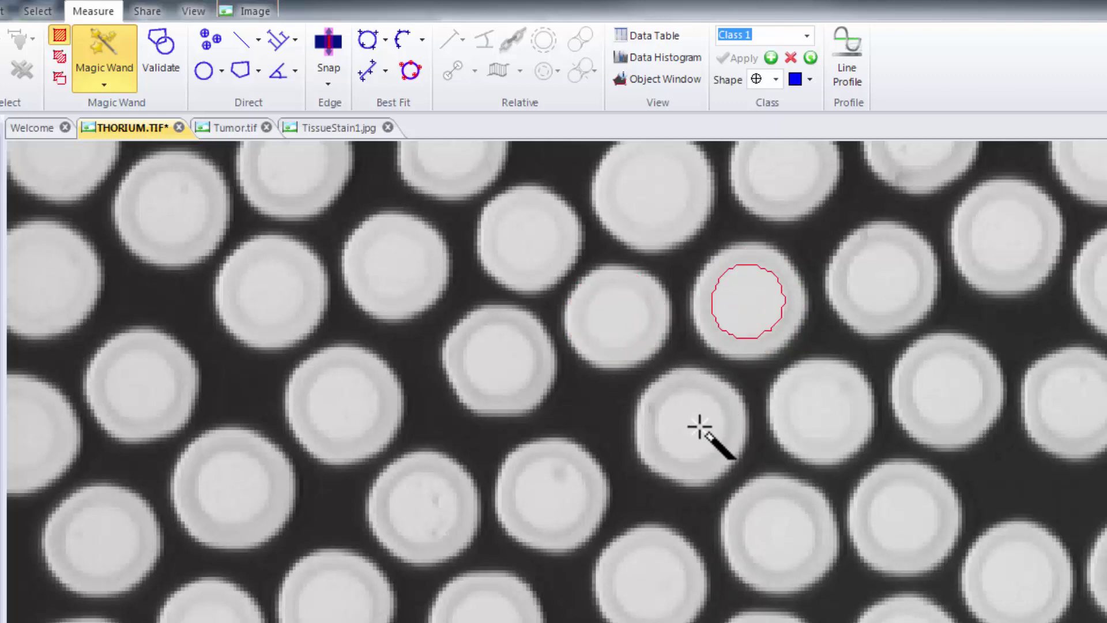
left_click(699, 426)
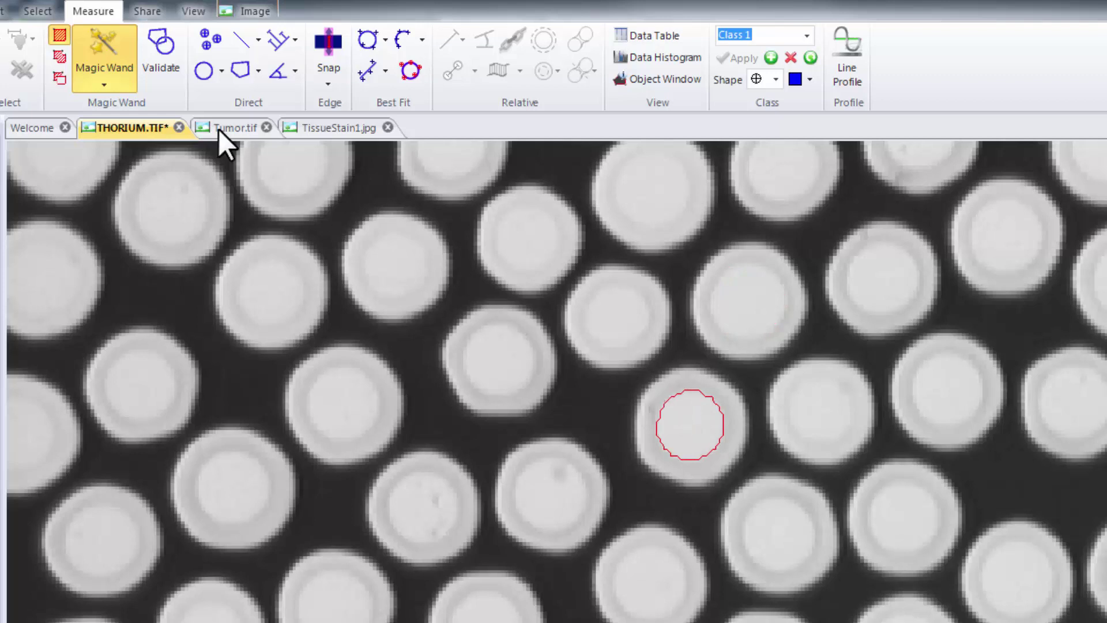
- Enable Add Selection and add outlines for the lower-right, upper-right, upper-centre and left particles
left_click(60, 56)
left_click(828, 414)
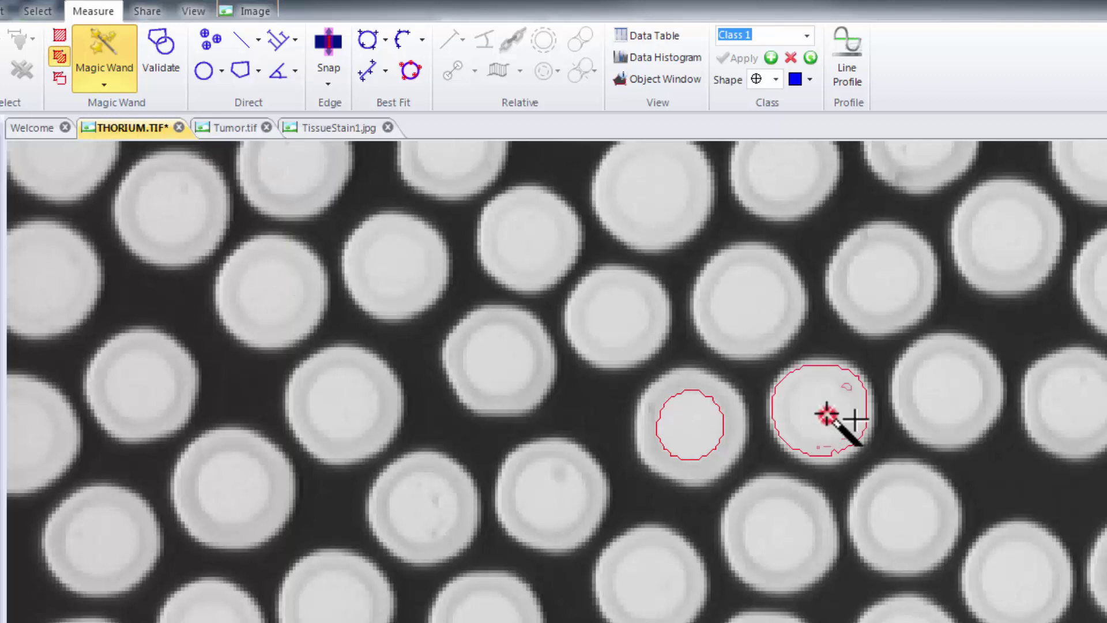
left_click(741, 299)
left_click(612, 306)
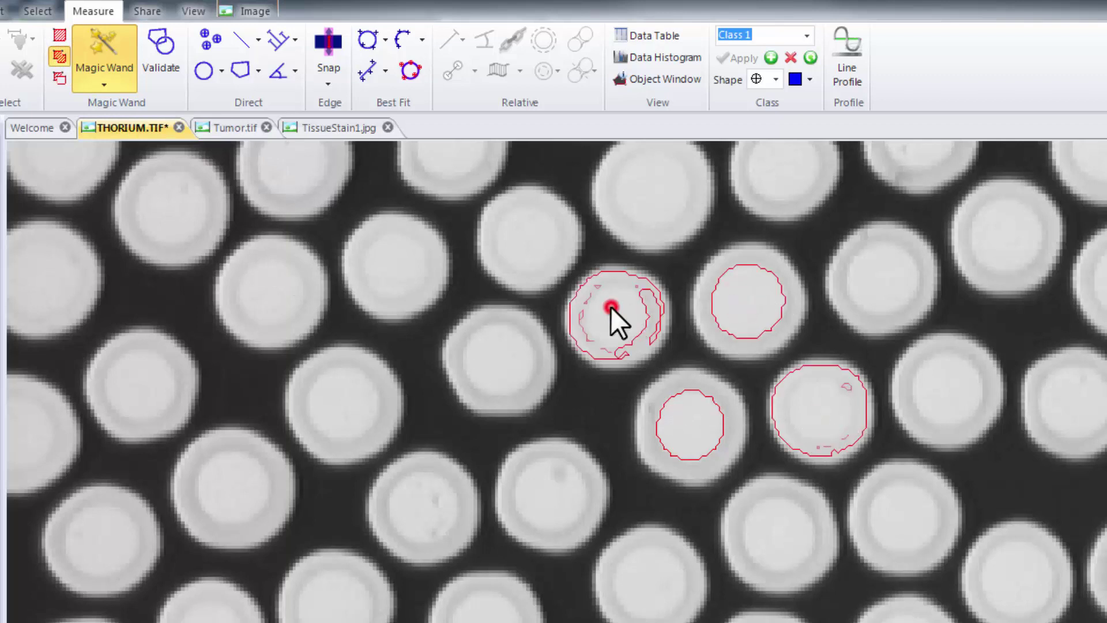
left_click(491, 364)
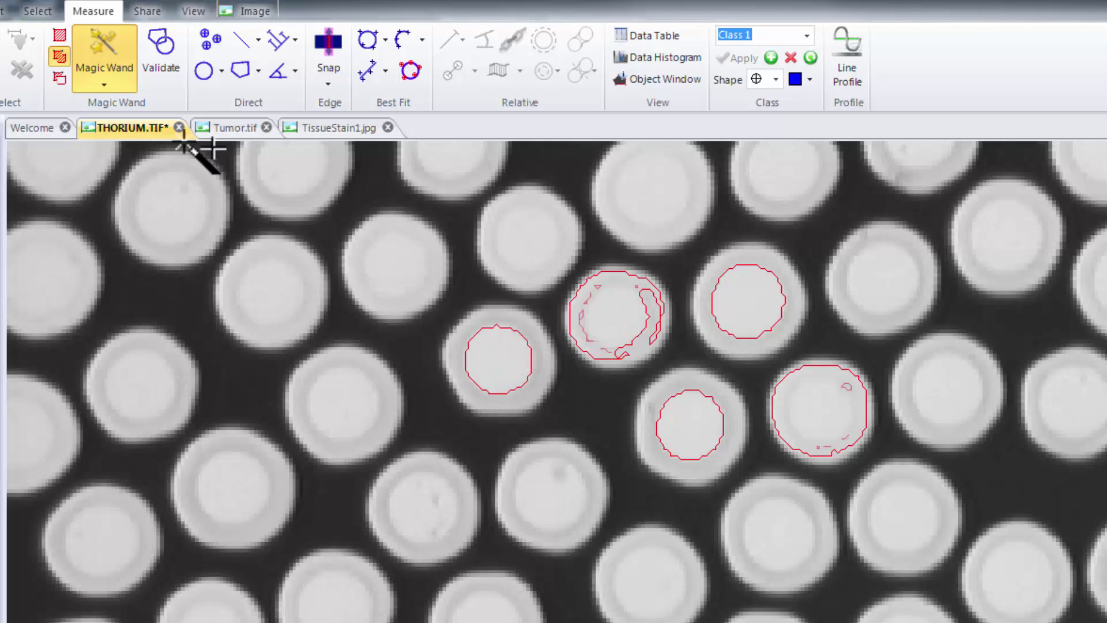
- Set the Magic Wand Mono Range to 90
left_click(107, 86)
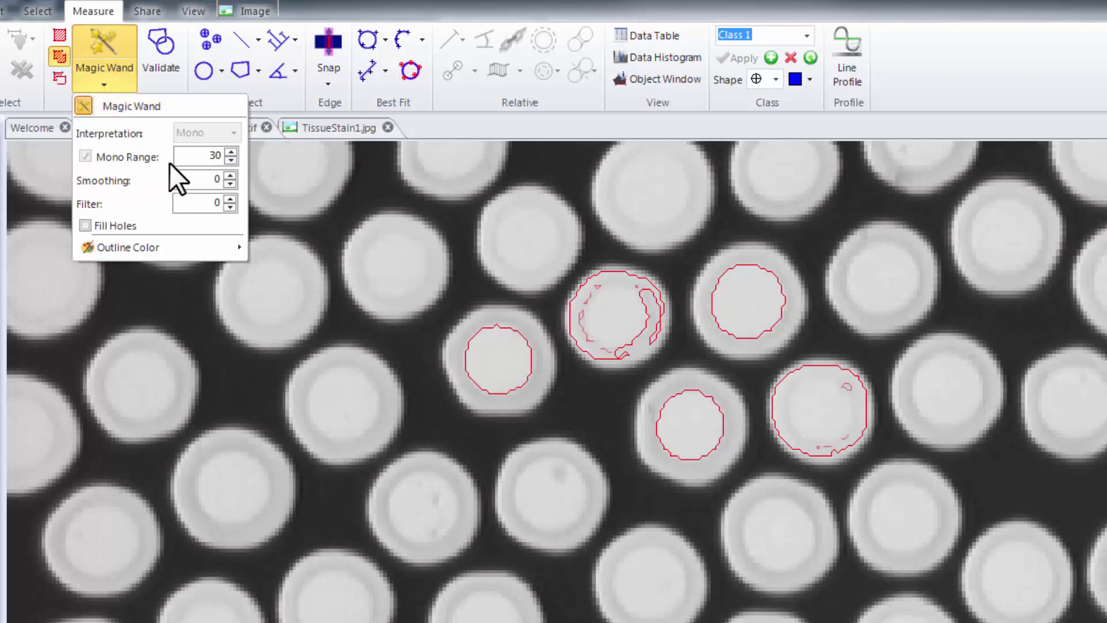
double_click(198, 155)
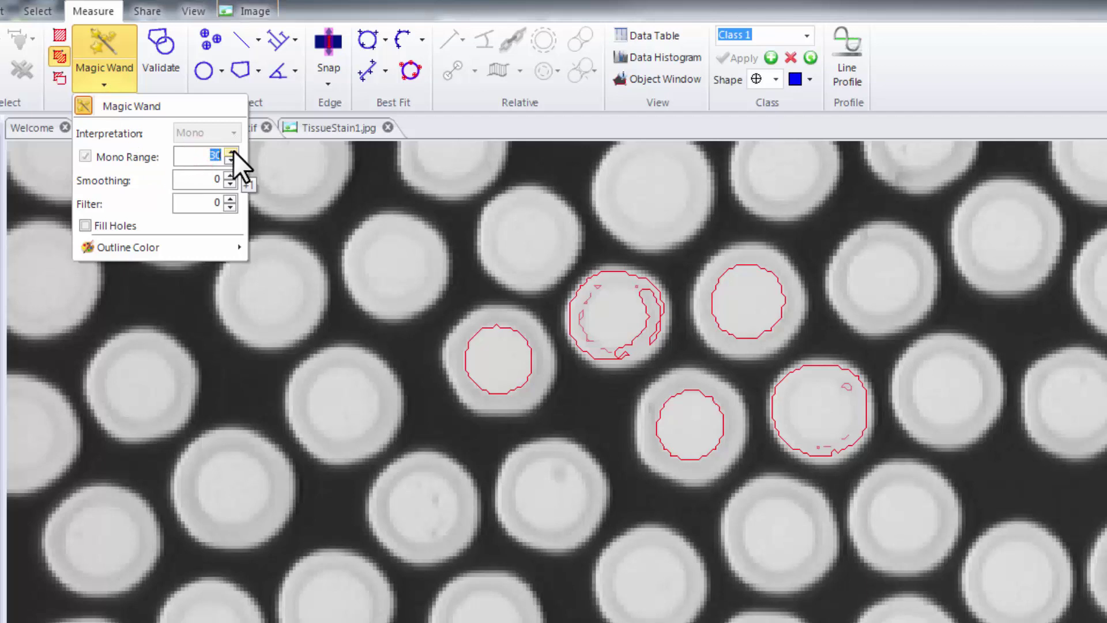
type("90")
left_click(231, 155)
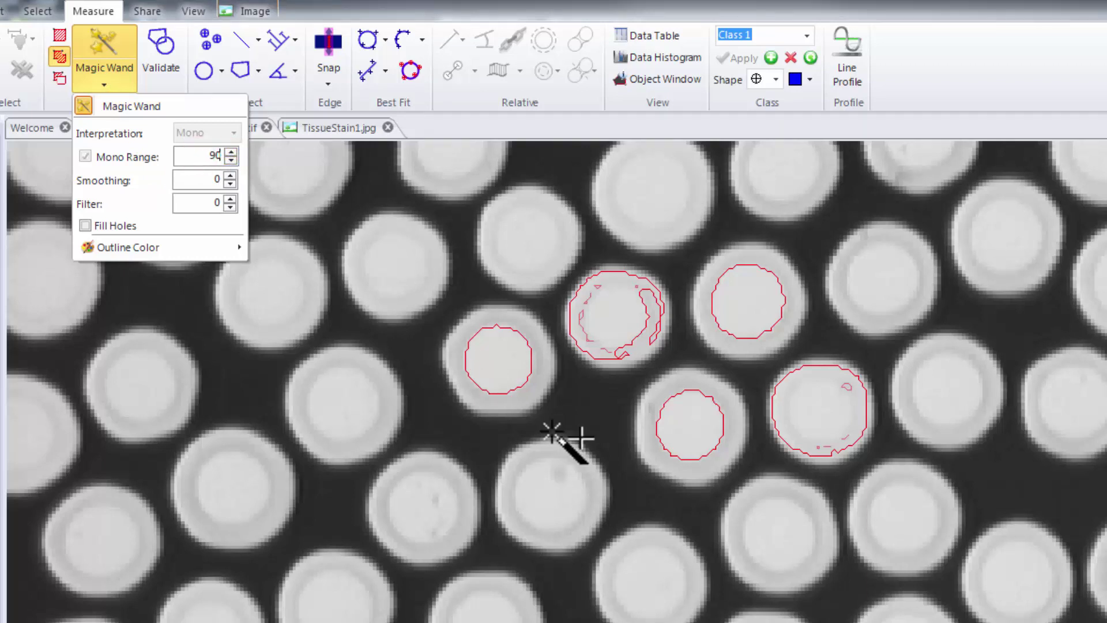
- Re-outline the six particles (lower, lower-middle, left, upper-centre, upper-right, lower-right) to full edges
left_click(558, 494)
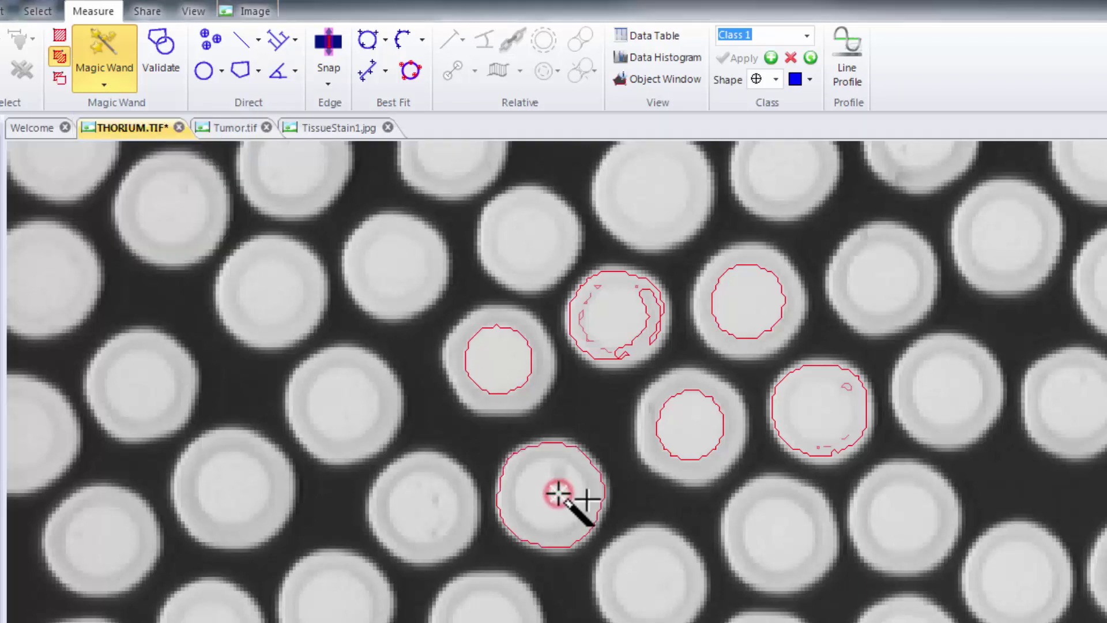
left_click(686, 464)
left_click(520, 396)
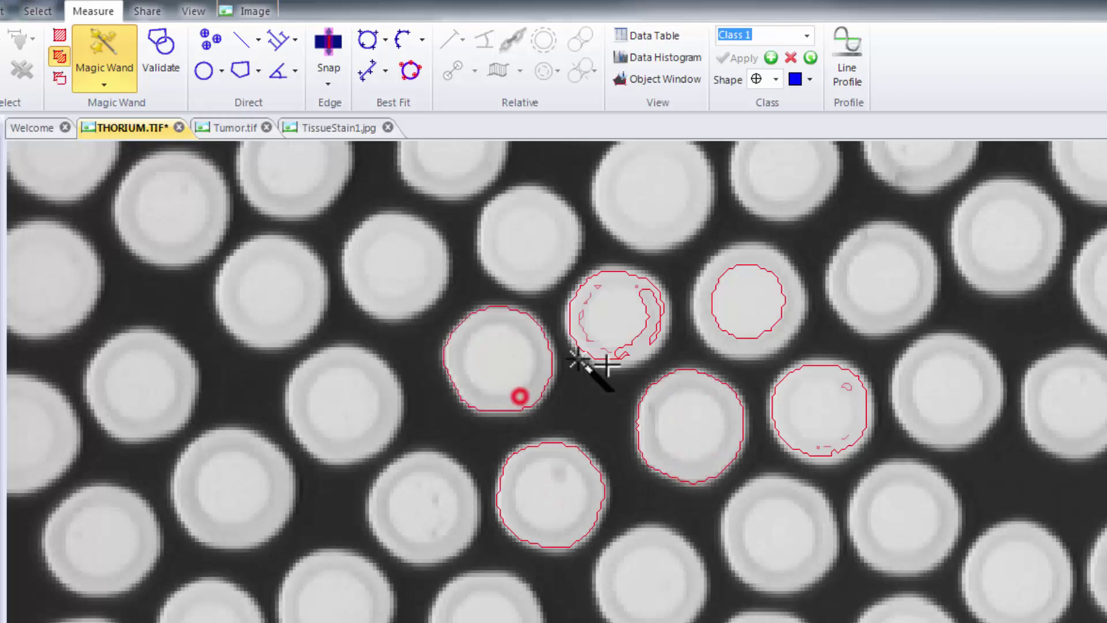
left_click(635, 351)
left_click(744, 348)
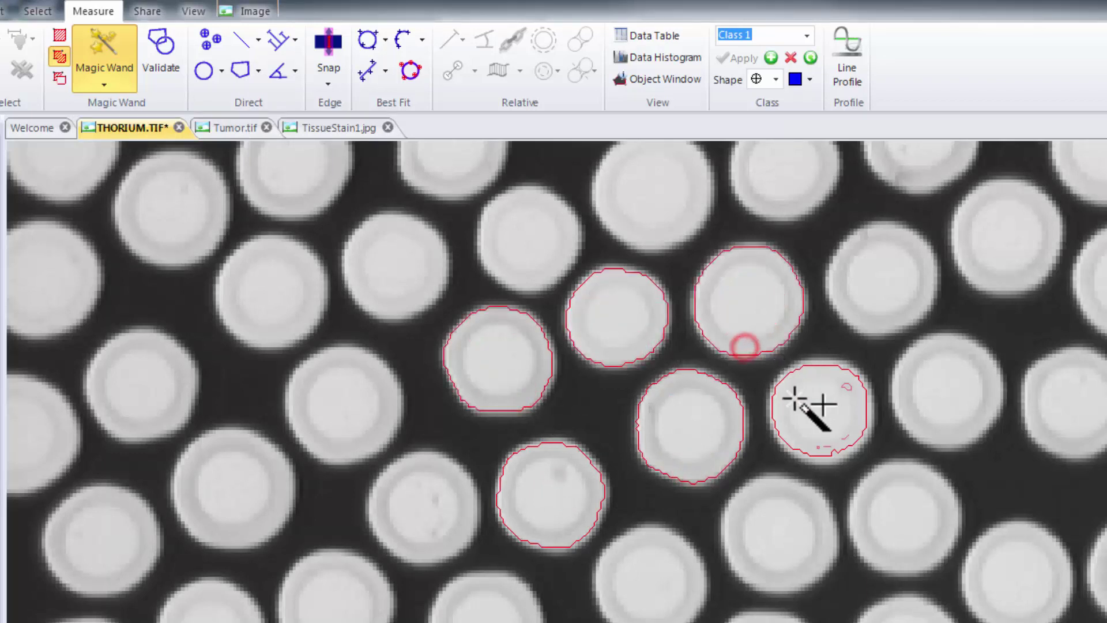
left_click(848, 387)
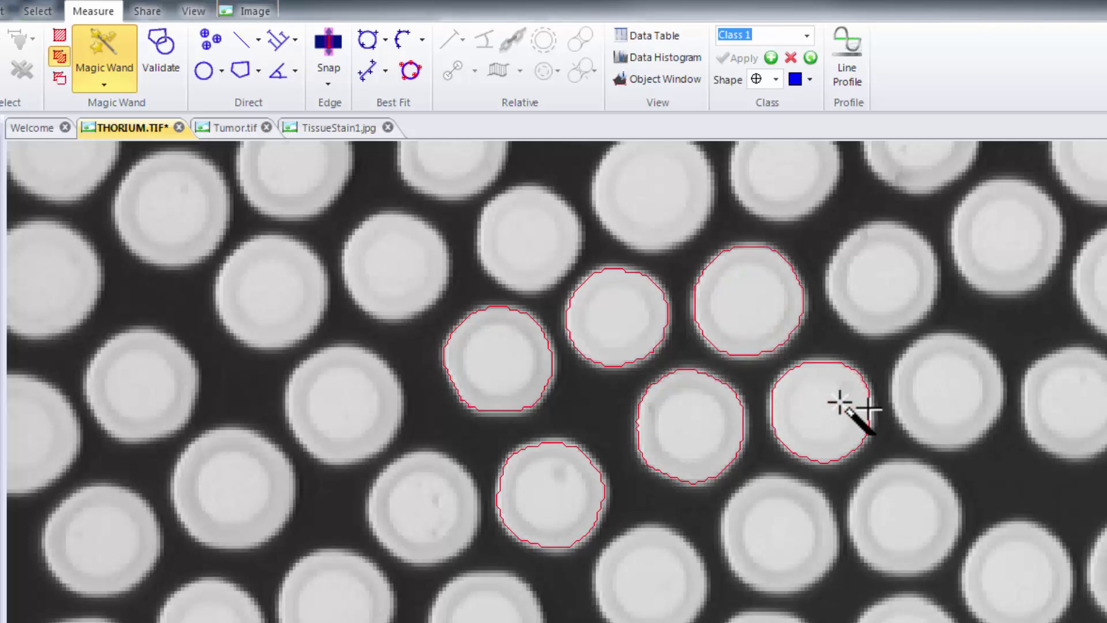
left_click(107, 86)
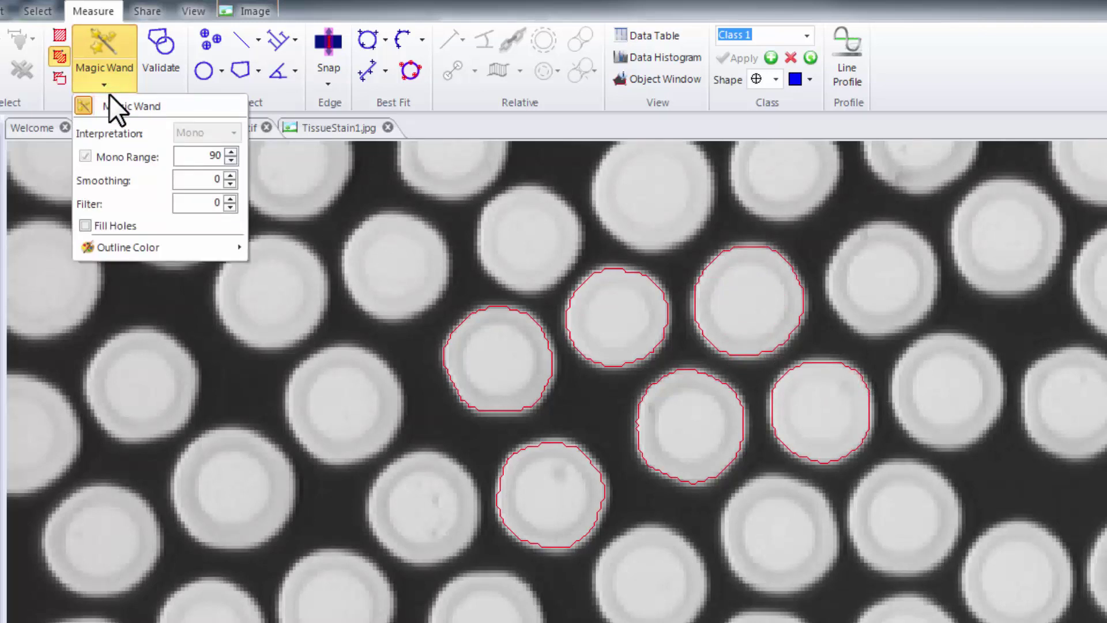
- Raise wand Smoothing to 9, increase Filter, and outline the particle left of the group
left_click(230, 173)
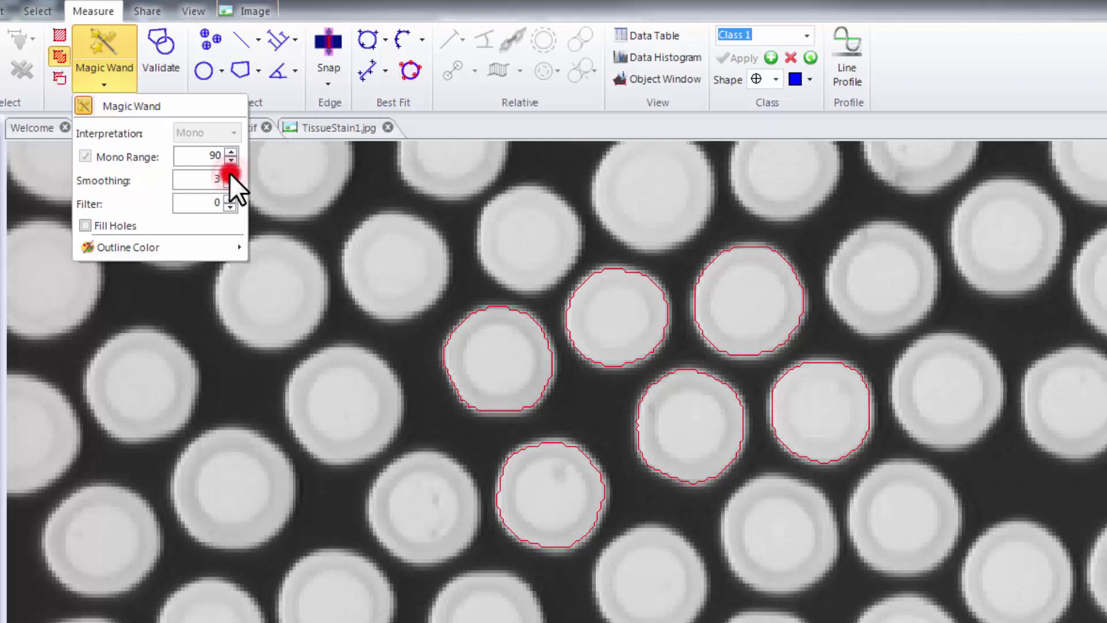
left_click(230, 174)
left_click(232, 197)
left_click(384, 393)
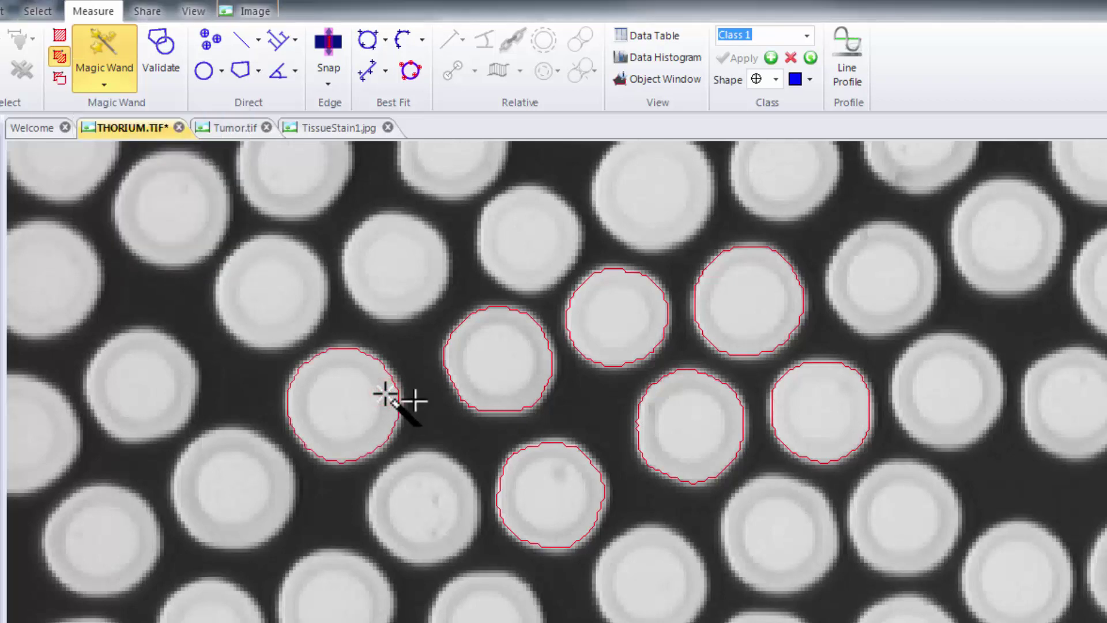
- Validate the seven outlines into area-labelled objects and show the Data Table
left_click(167, 44)
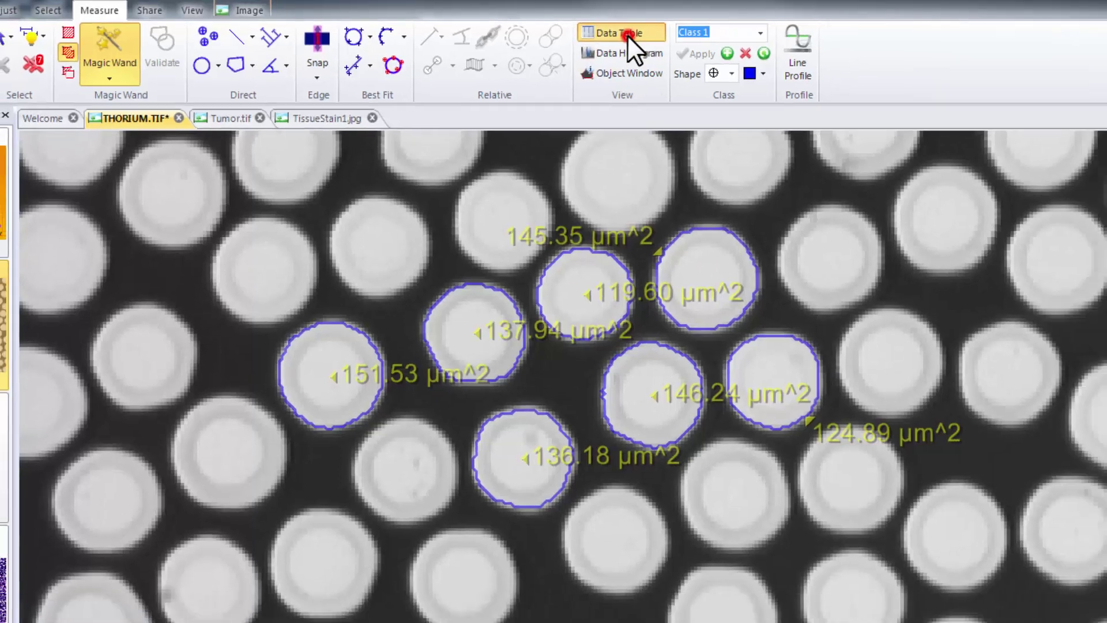
left_click(646, 35)
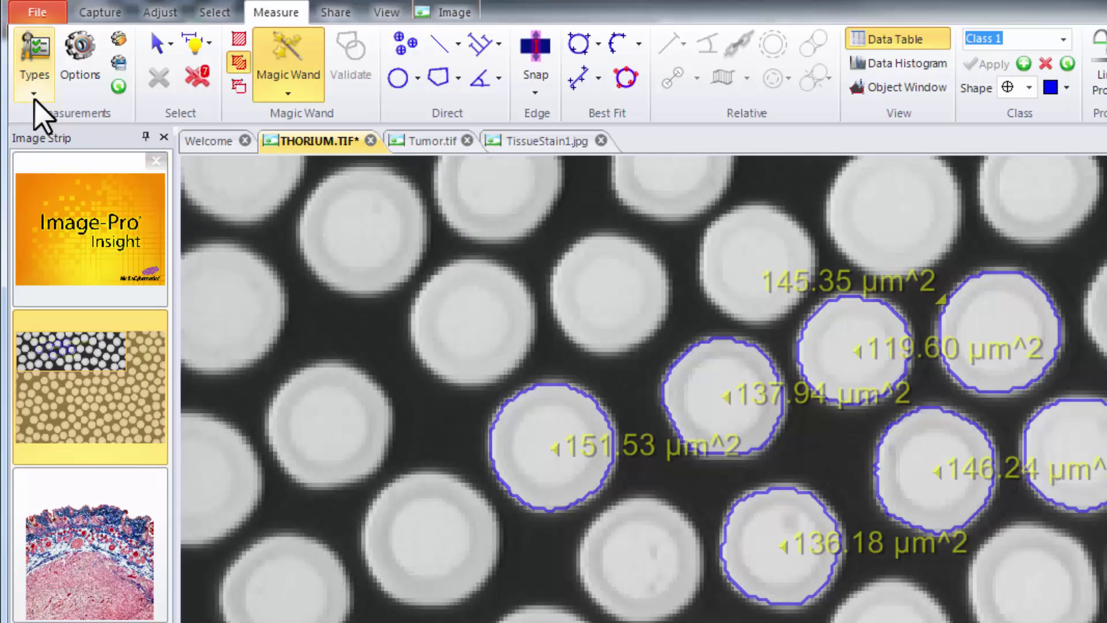
- Show the measurement Types list and scroll Available Measurements to Region Area
left_click(0, 55)
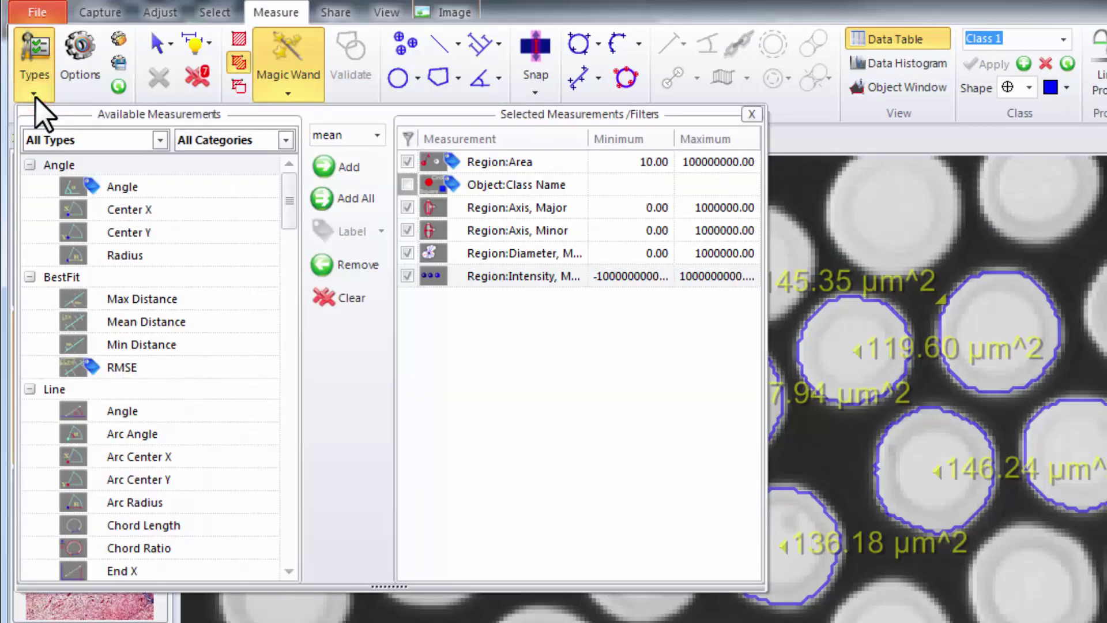
left_click_drag(289, 184, 282, 314)
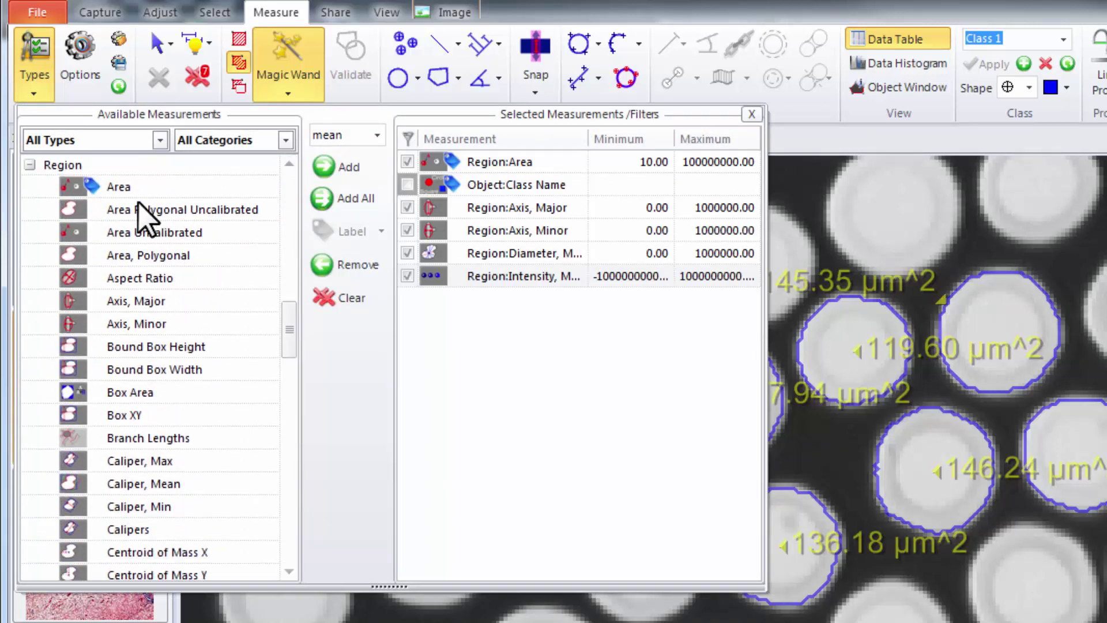
mouse_move(191, 185)
- Close the Types list, then select the particles measuring 151.53, 137.94, 119.60 and 145.35 µm²
left_click(753, 114)
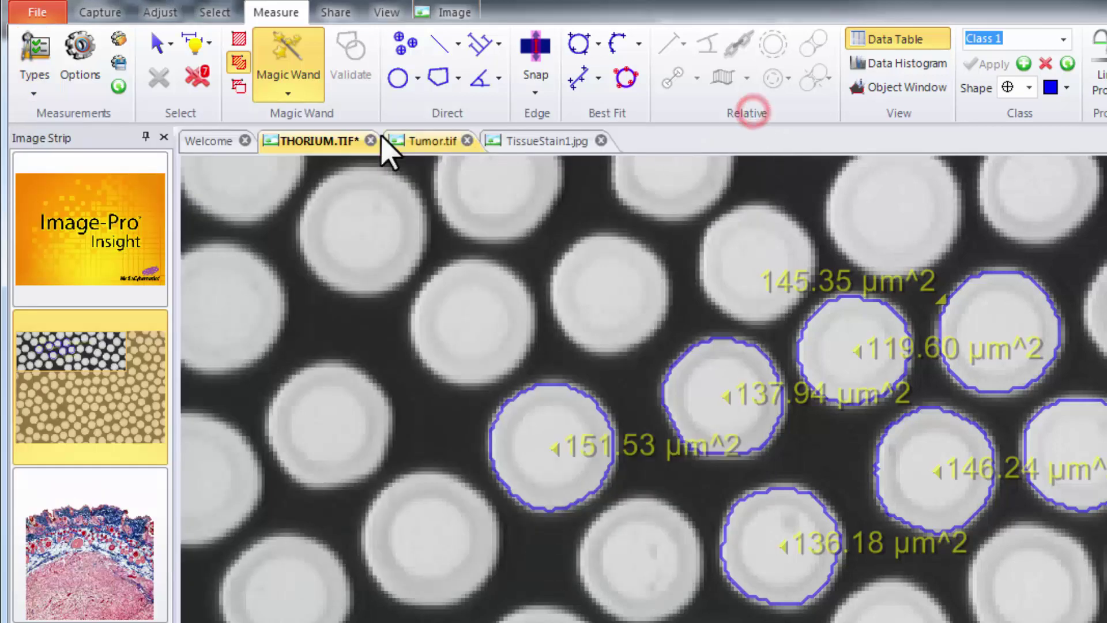
left_click(153, 43)
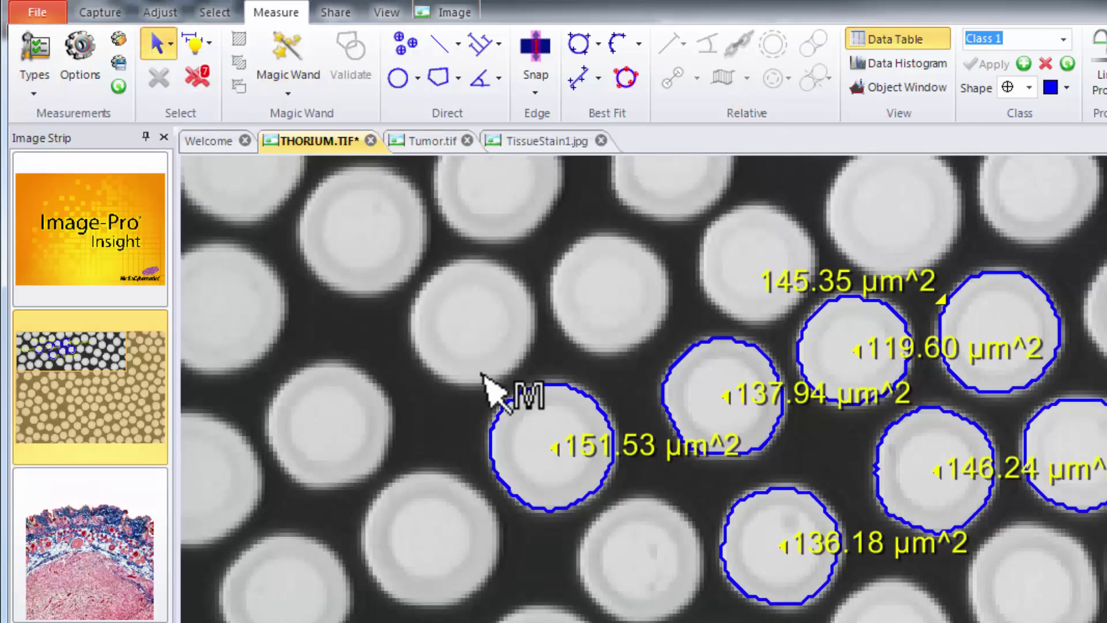
left_click(531, 411)
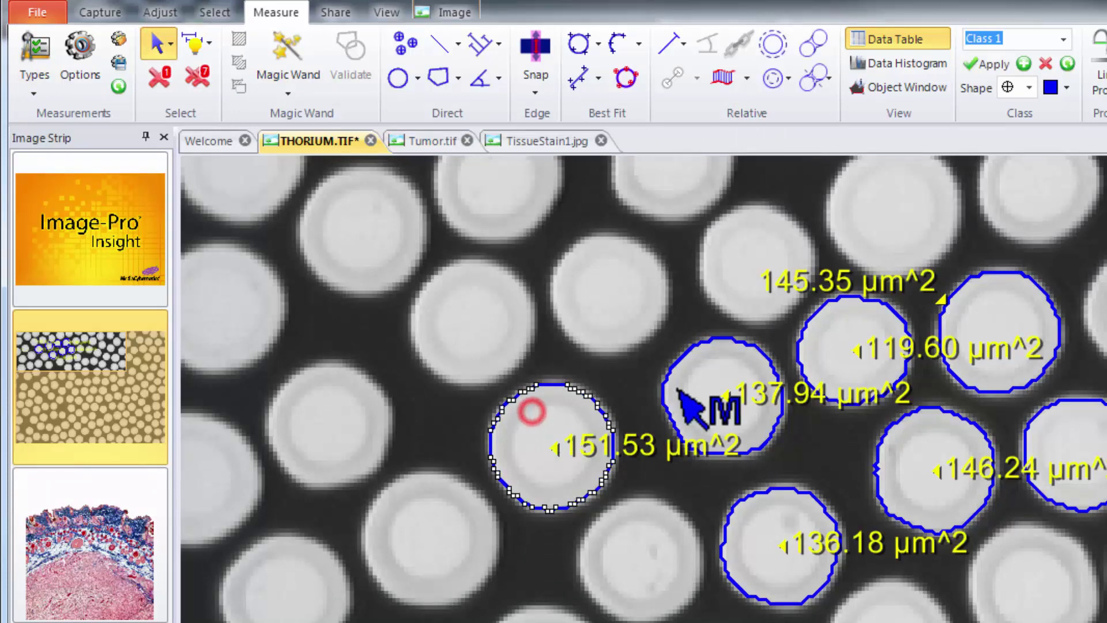
left_click(717, 371, "shift")
left_click(852, 324, "shift")
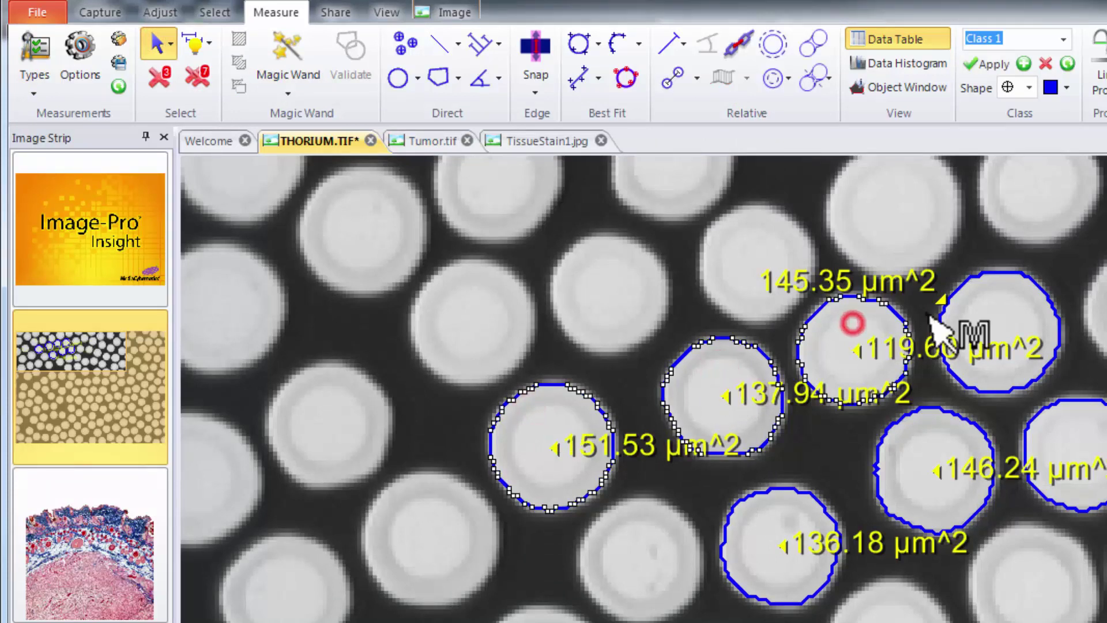
left_click(978, 316, "shift")
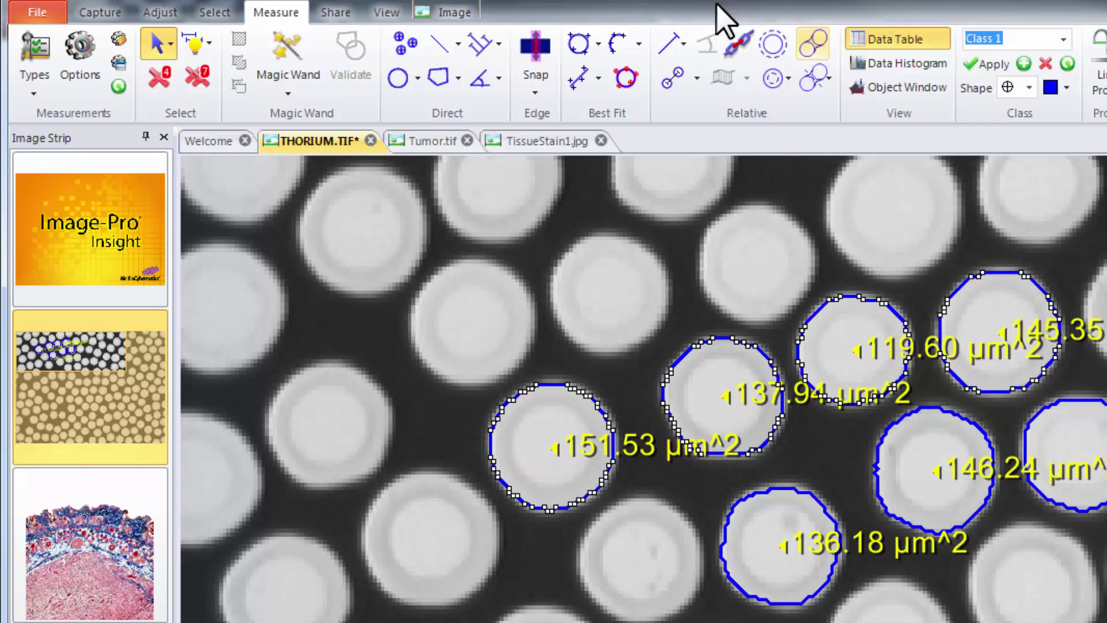